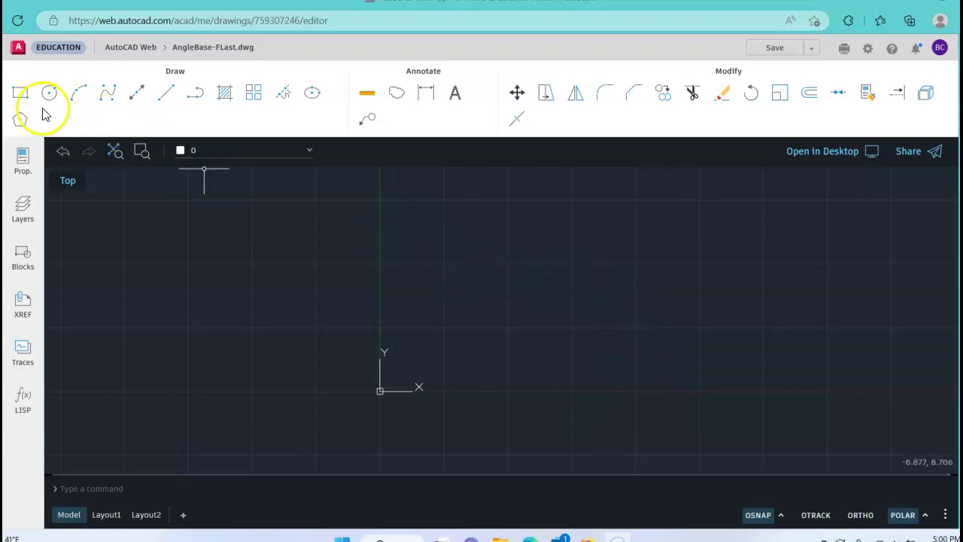
- Draw a rectangle from first corner 0,0 with width 8 and height 6
click(20, 96)
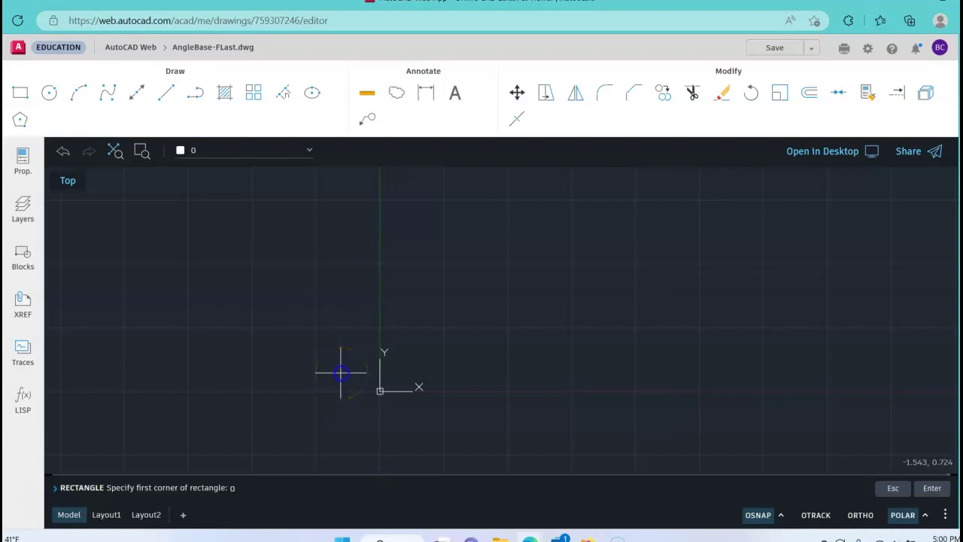
key(Return)
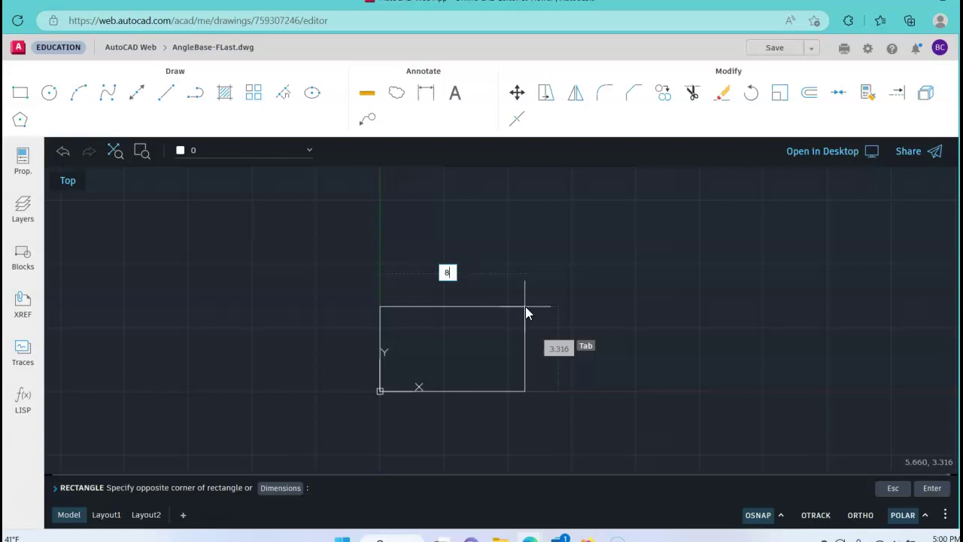
key(Tab)
text(6)
key(Return)
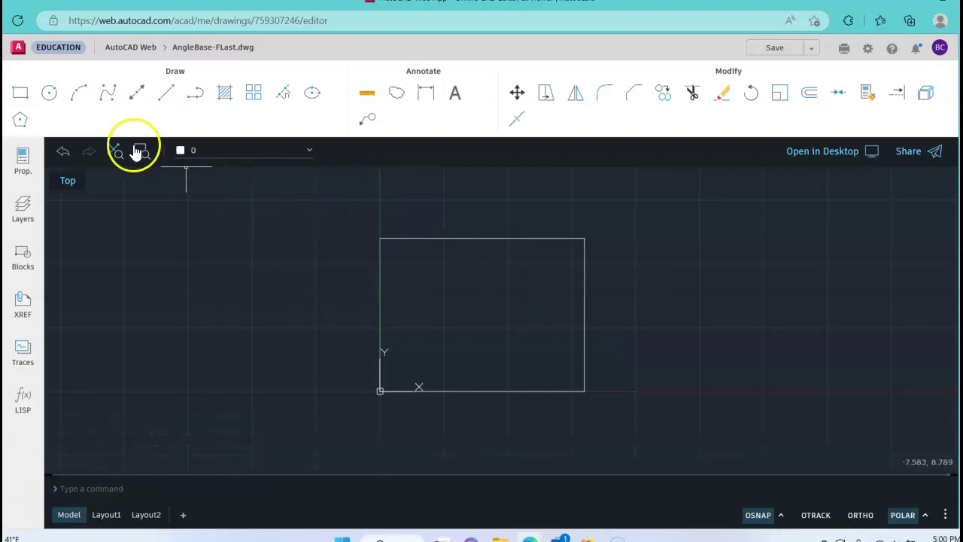
- Start a line at 7,0 and draw a 2-unit segment straight up at 90°
click(166, 94)
click(165, 97)
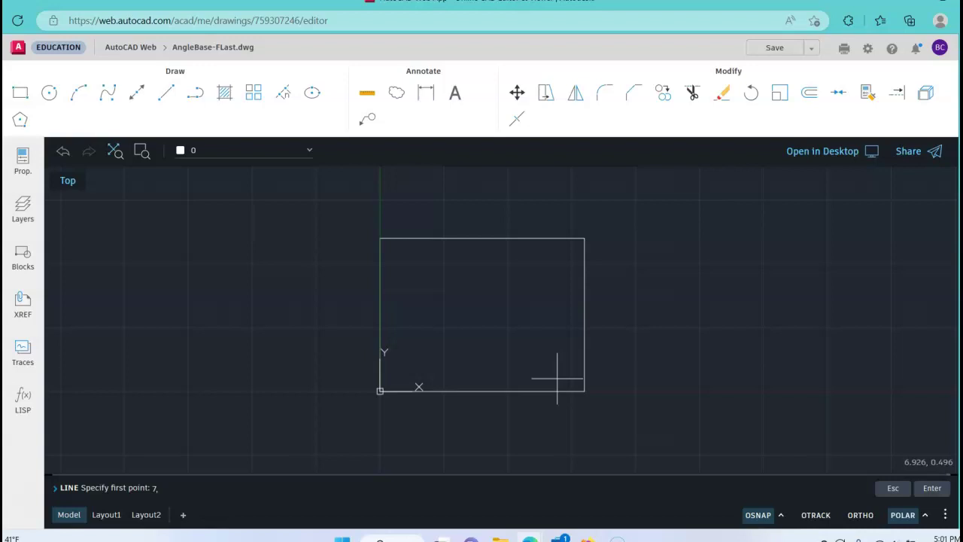
text(7,0)
key(Return)
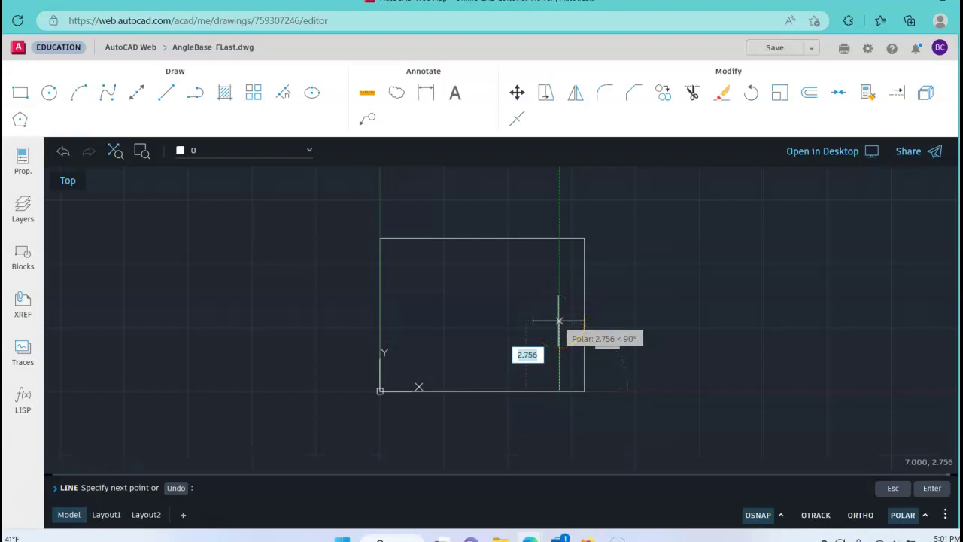
text(2)
key(Tab)
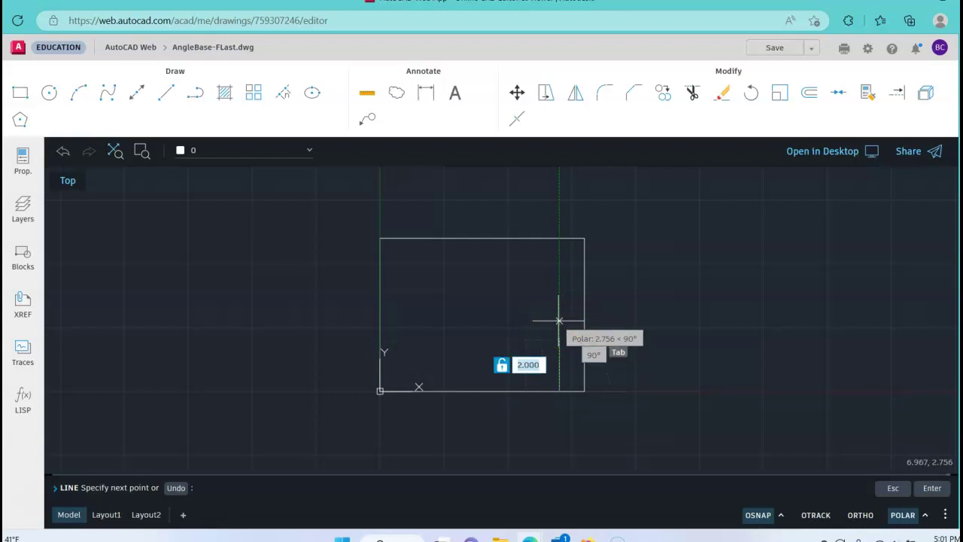
key(Tab)
text(90)
key(Return)
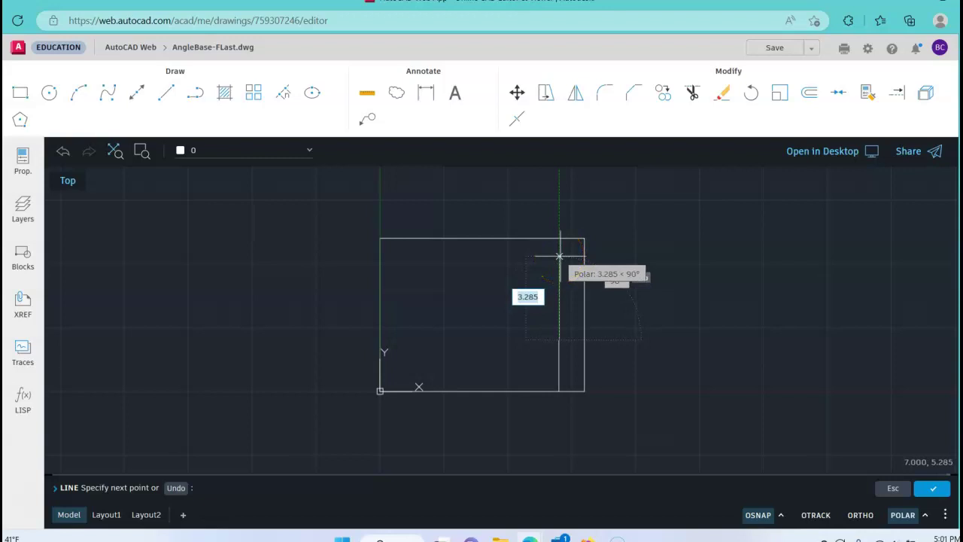
- Continue the line at 135° up-left past the rectangle's top edge, then end it
drag(526, 260, 478, 272)
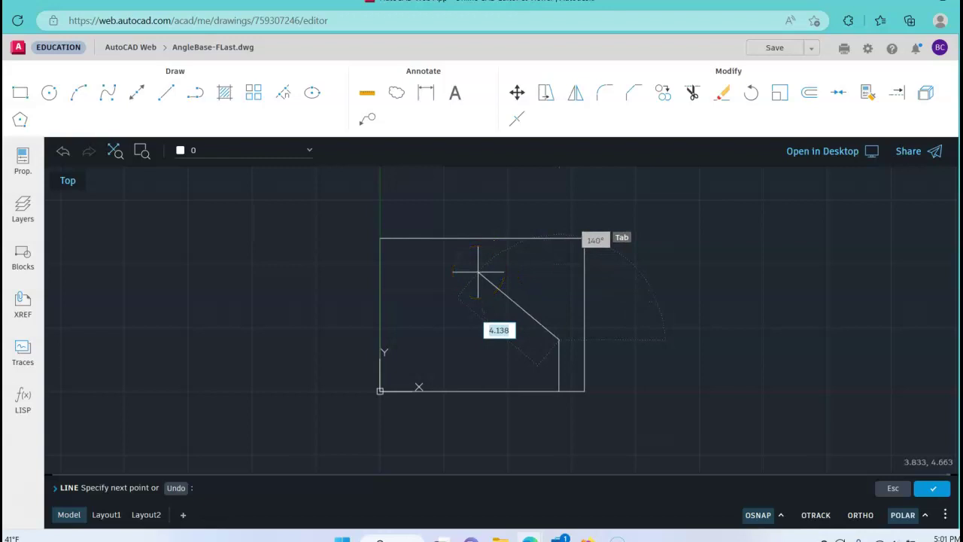
key(Tab)
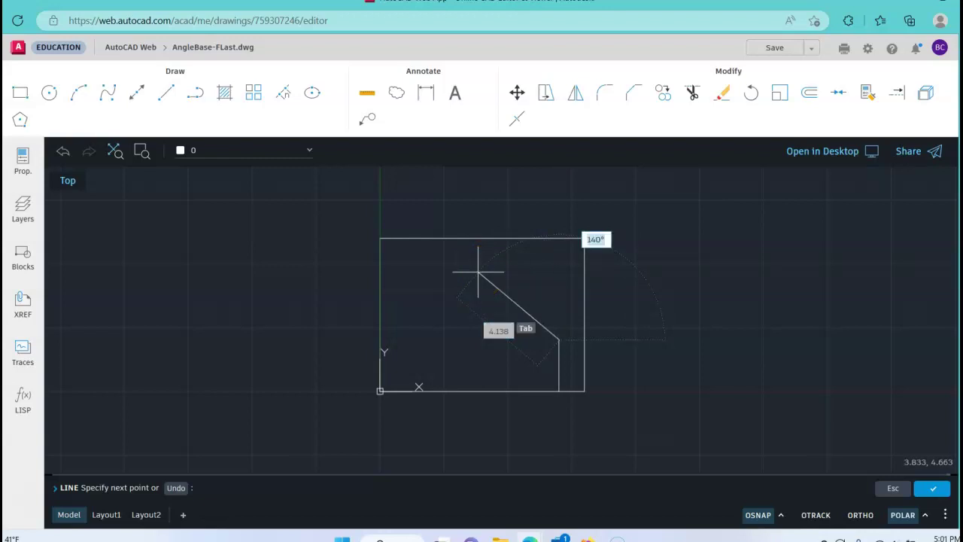
text(135)
key(Tab)
drag(473, 273, 434, 238)
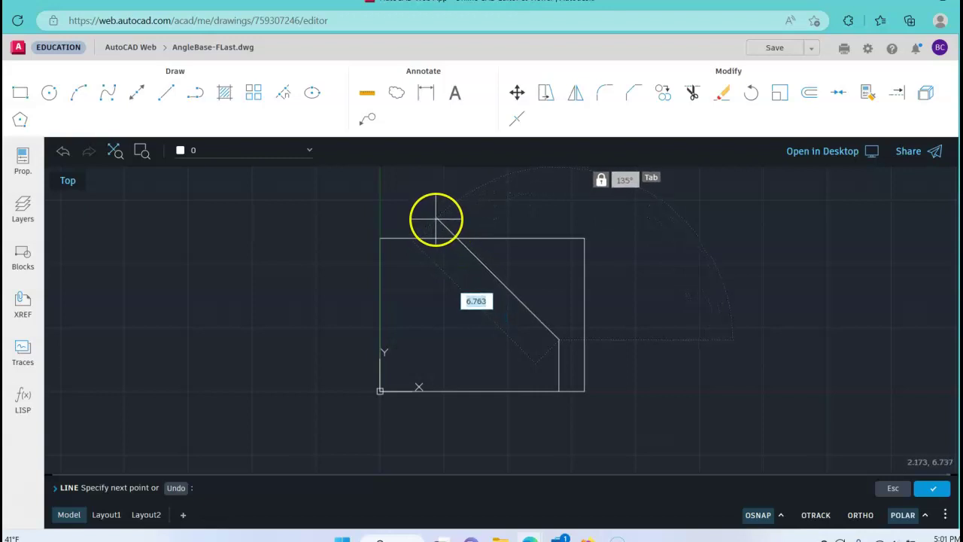
click(435, 219)
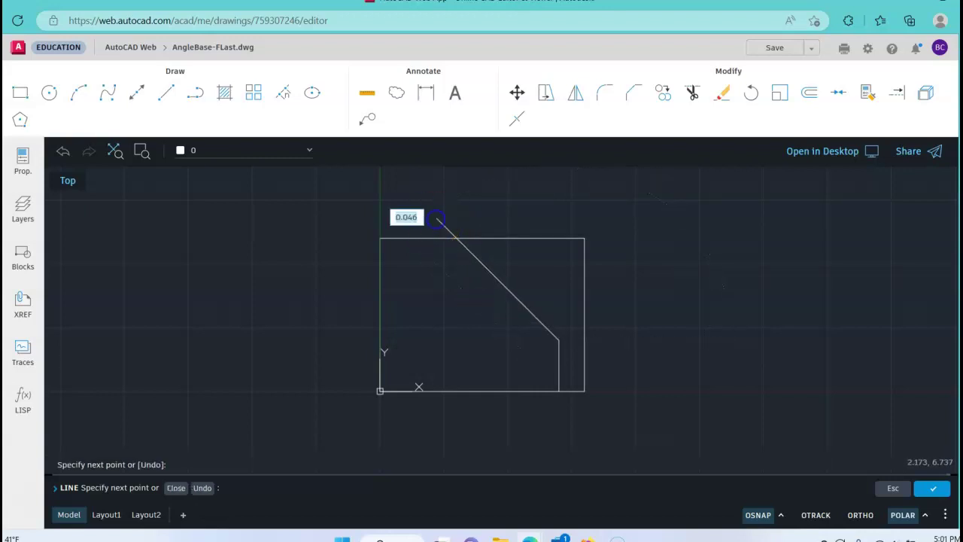
right_click(522, 205)
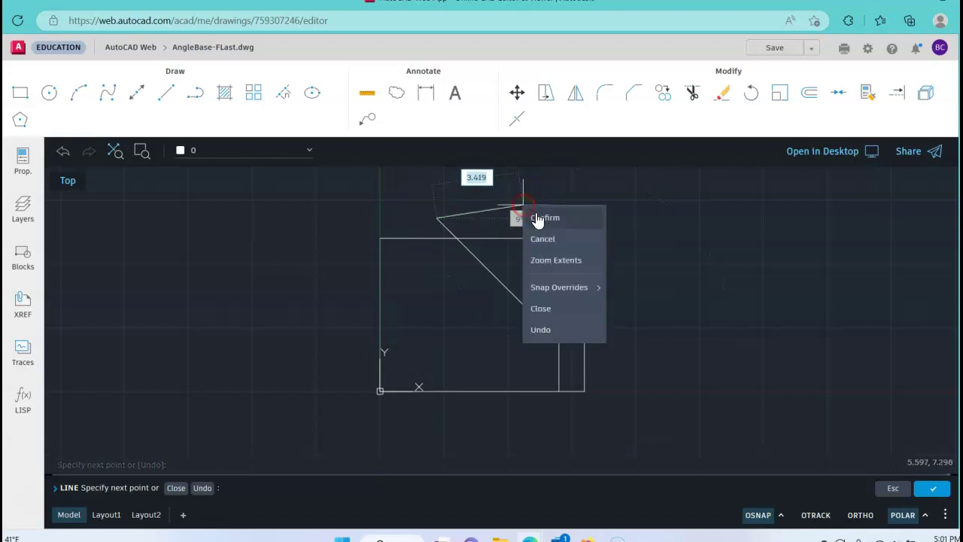
click(542, 217)
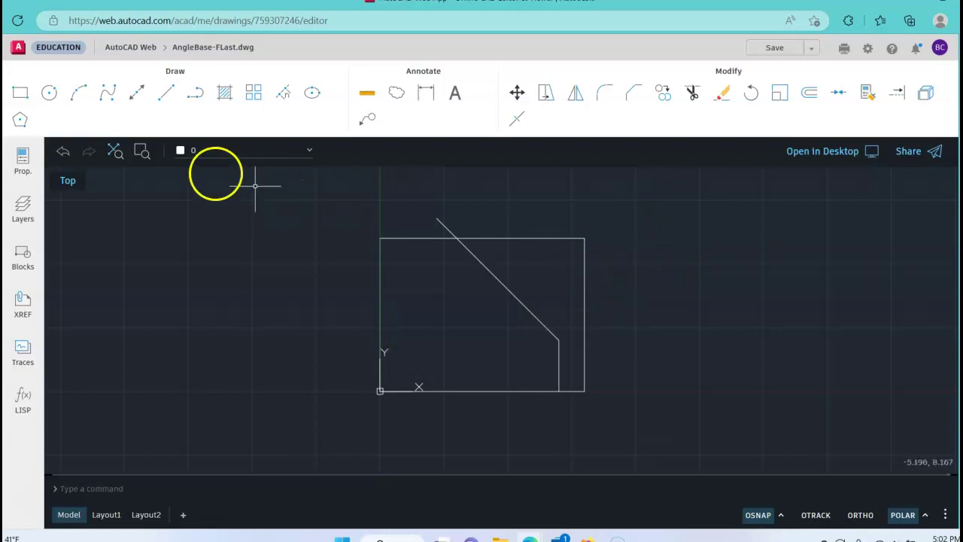
- Draw a horizontal line from 8,4.5 to the diagonal, using Intersection object snap
click(166, 95)
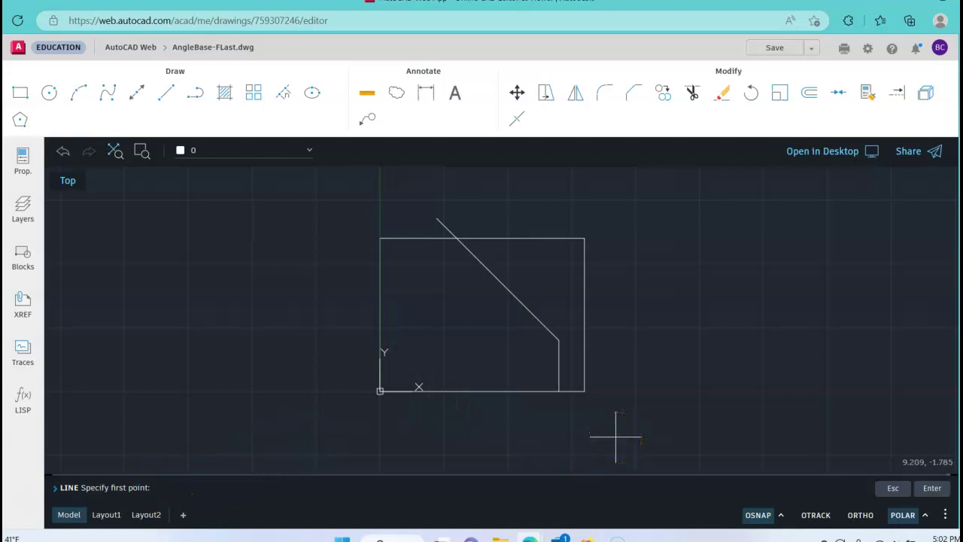
key(Return)
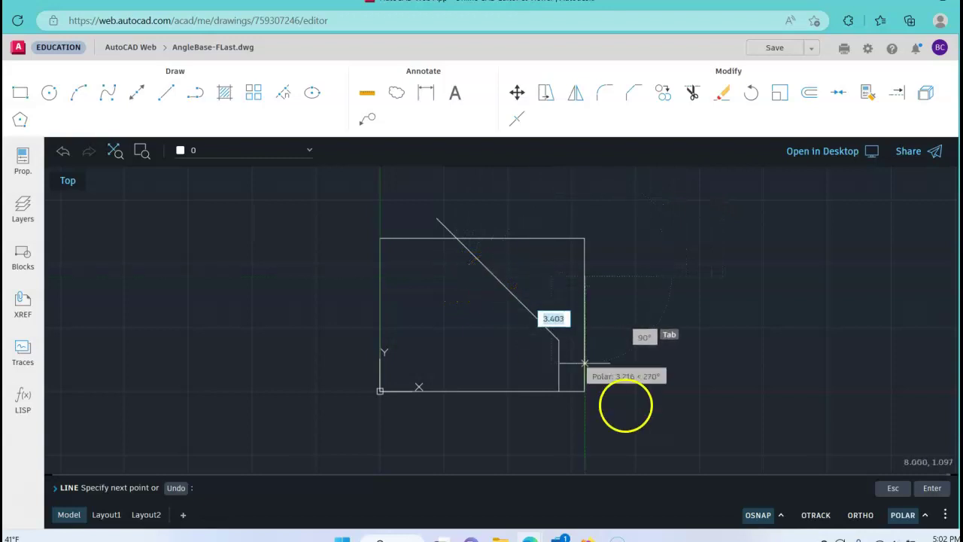
click(780, 515)
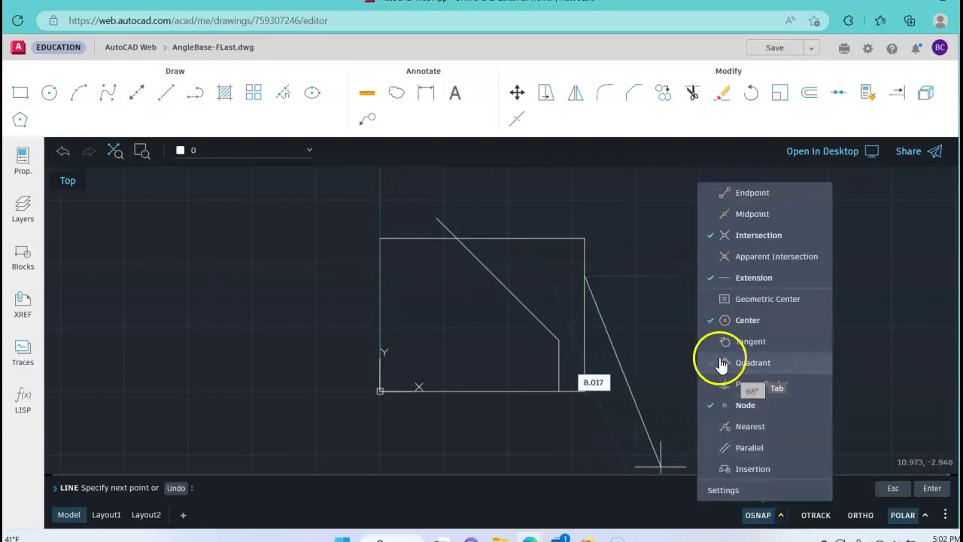
click(713, 236)
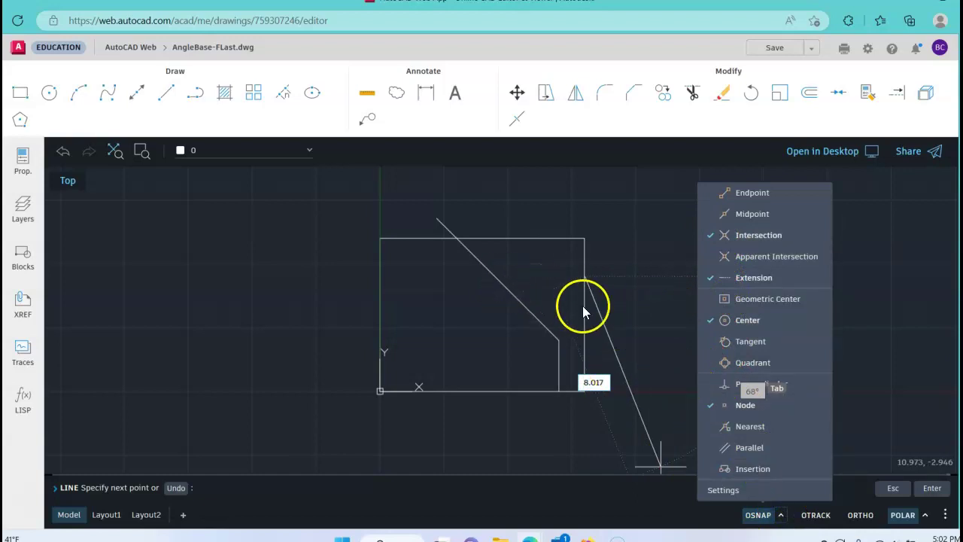
click(633, 299)
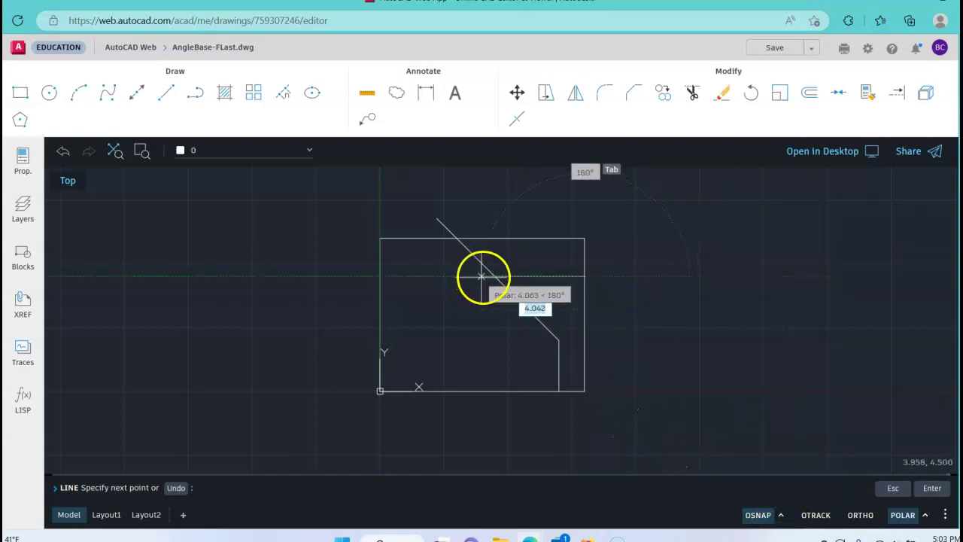
click(494, 276)
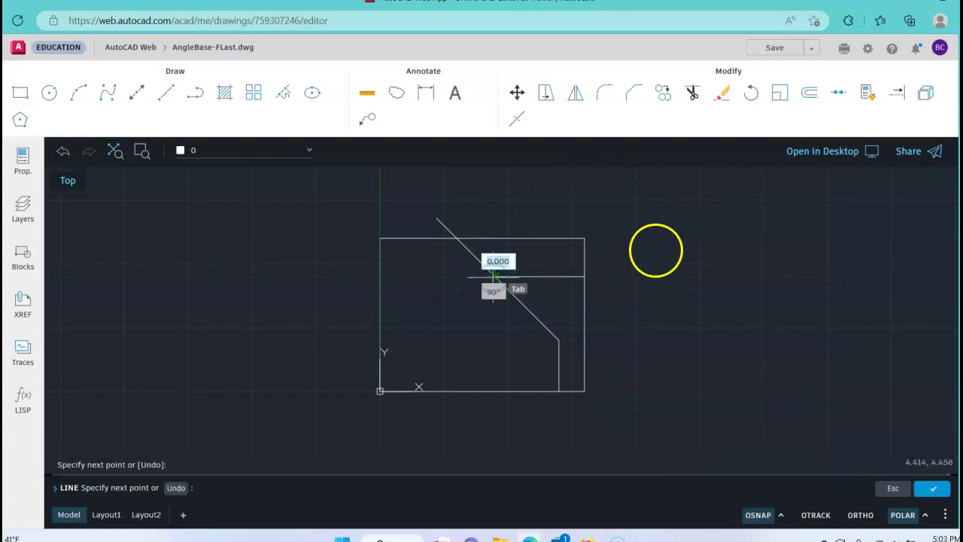
right_click(659, 194)
click(634, 225)
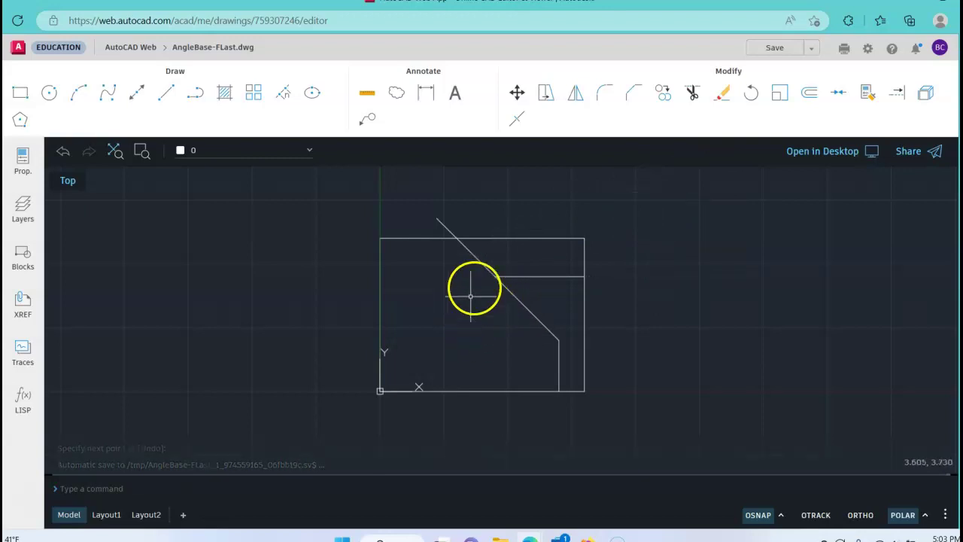
- Trim the diagonal line's overshoot above the rectangle's top edge
click(692, 95)
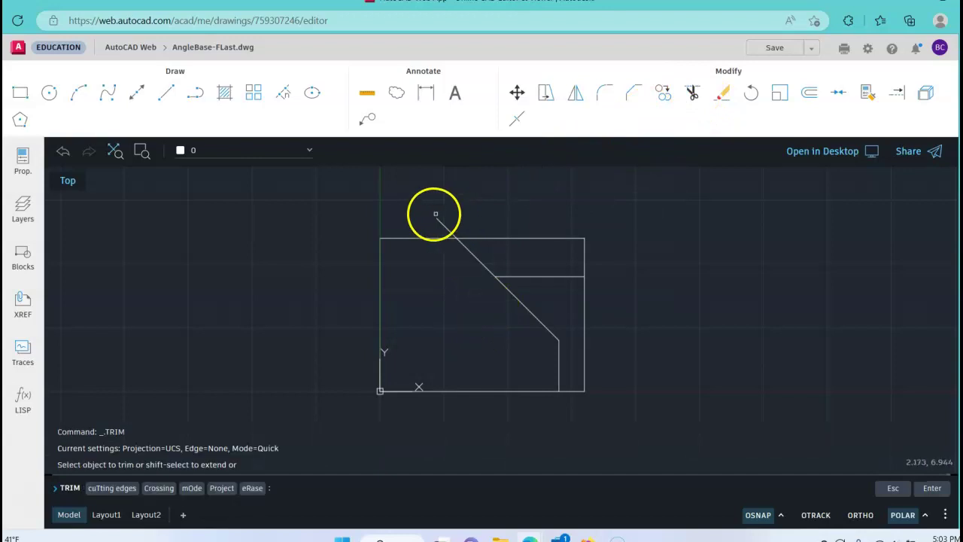
click(444, 220)
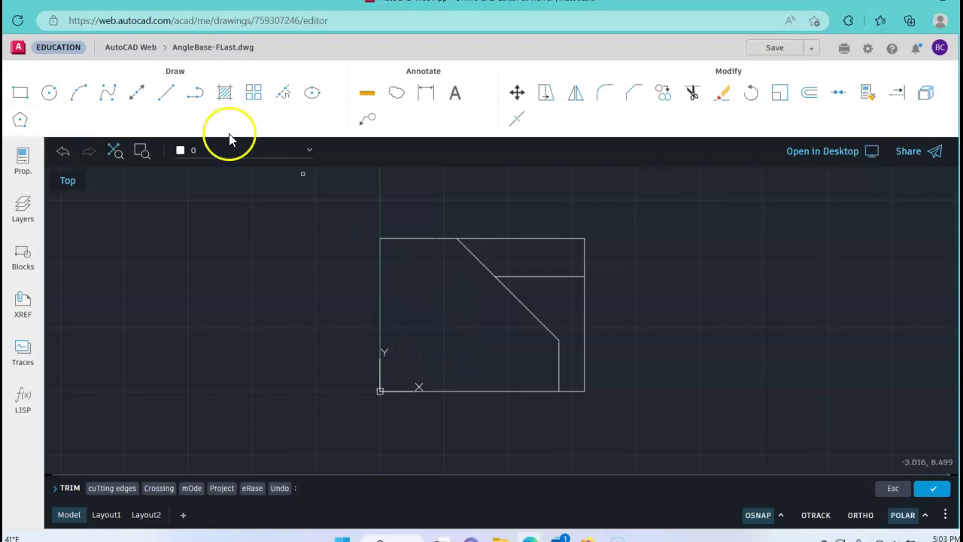
- Draw a circle centred at 3,2 with diameter 1
click(49, 93)
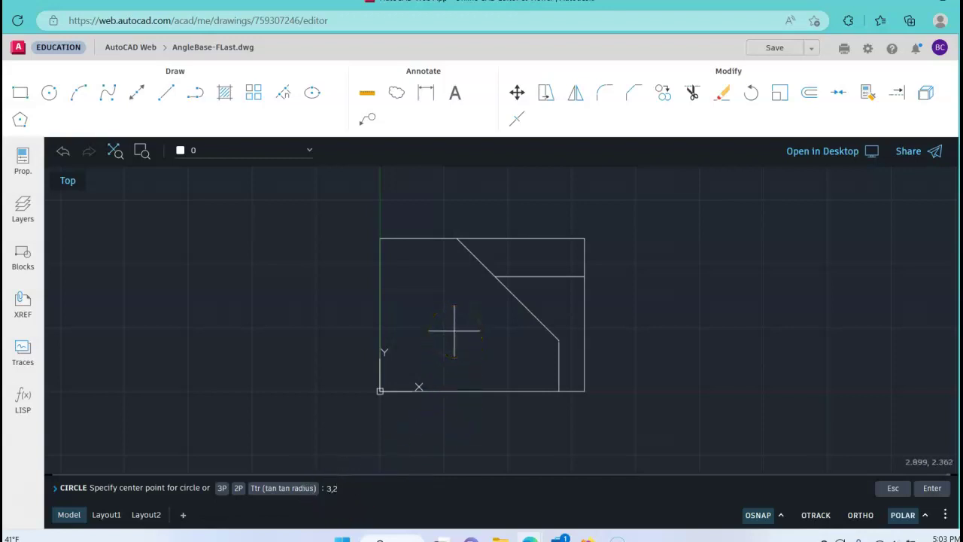
key(Return)
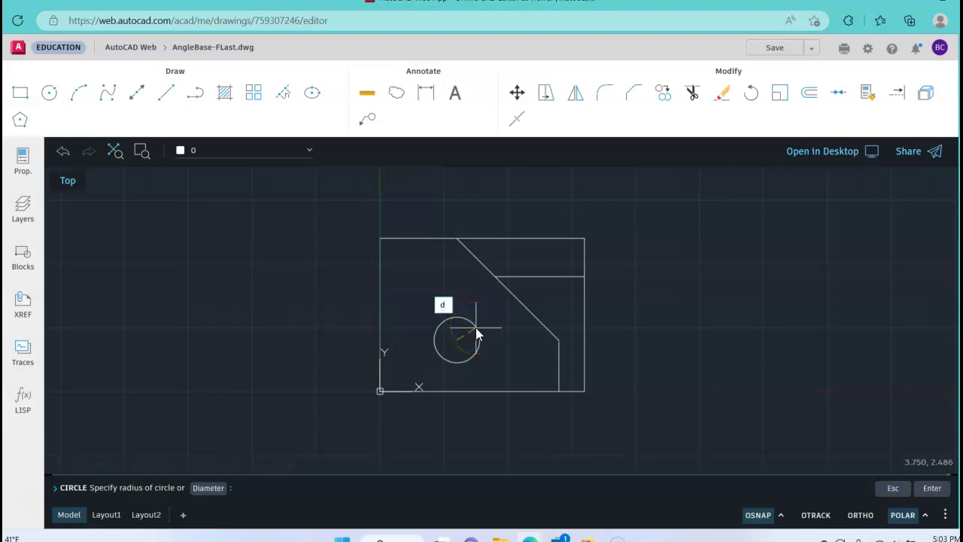
key(Return)
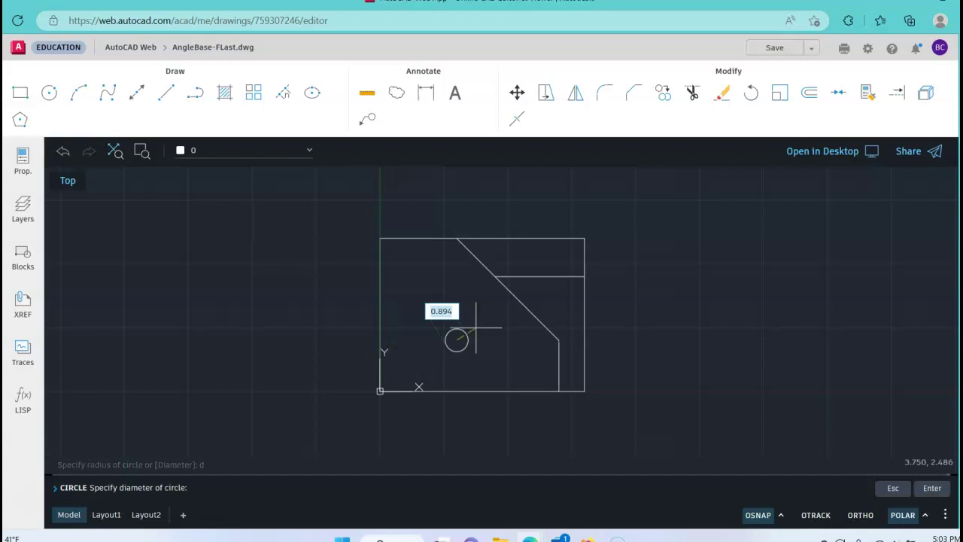
key(Return)
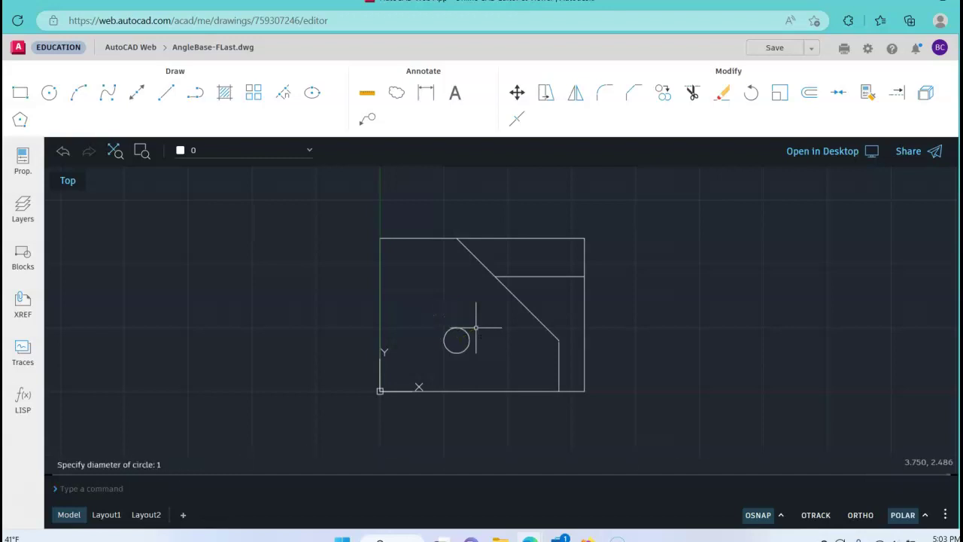
- Add a second circle of diameter 2 on the same centre
click(475, 314)
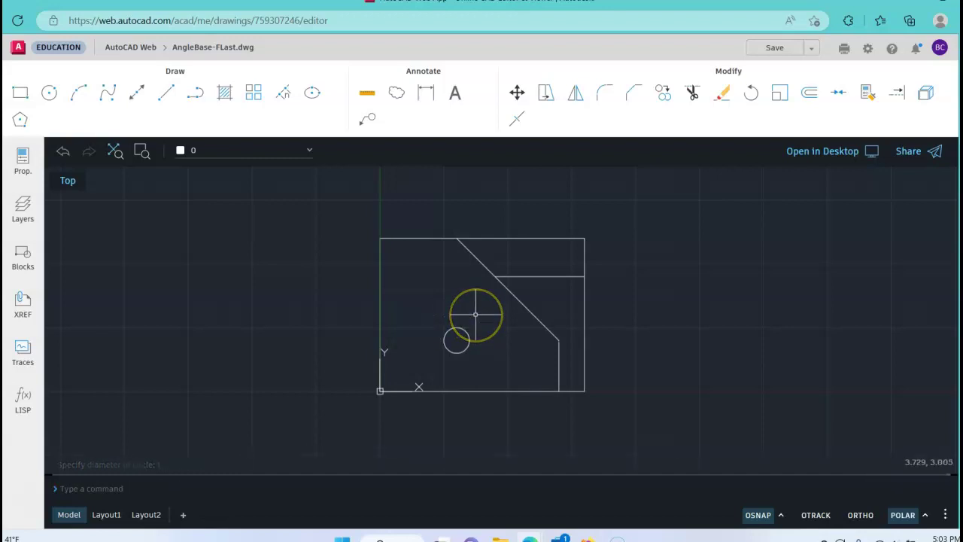
right_click(476, 314)
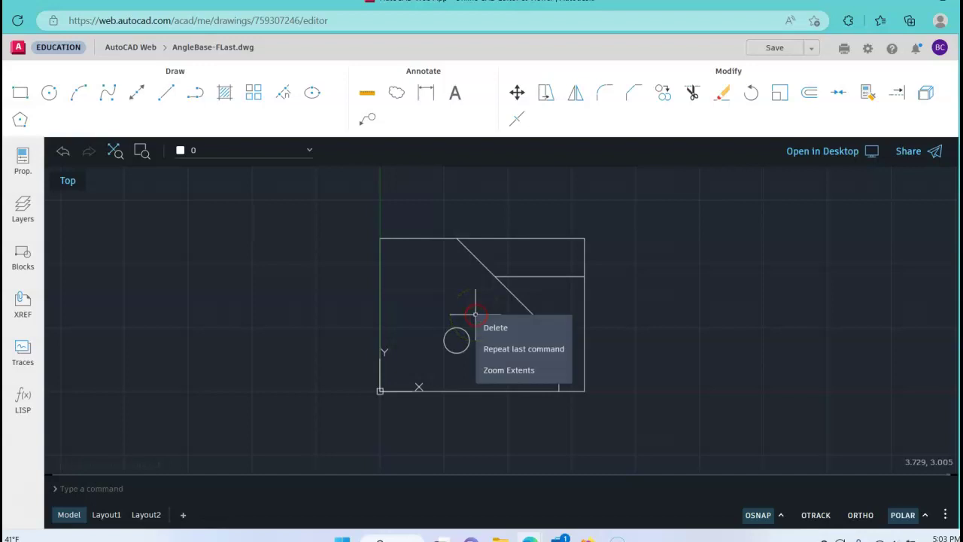
click(497, 358)
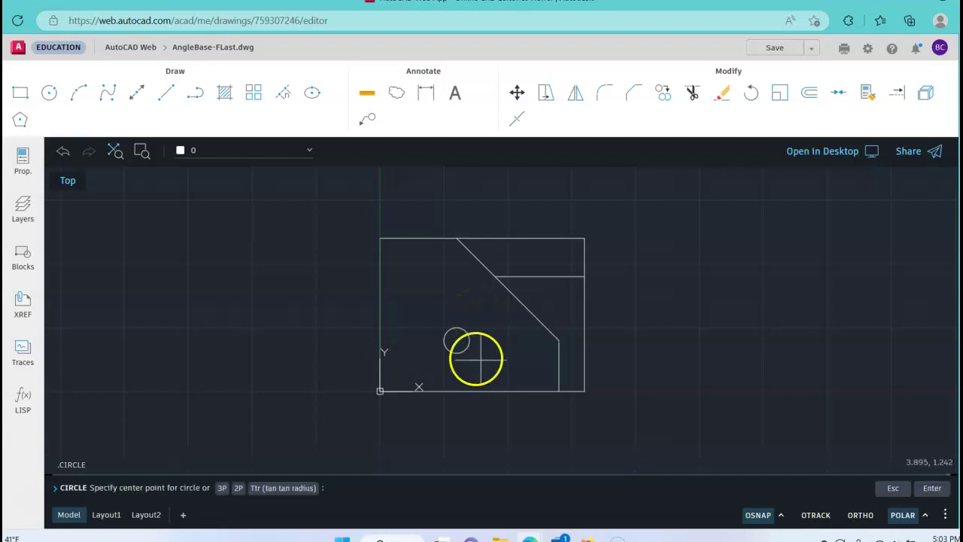
click(456, 340)
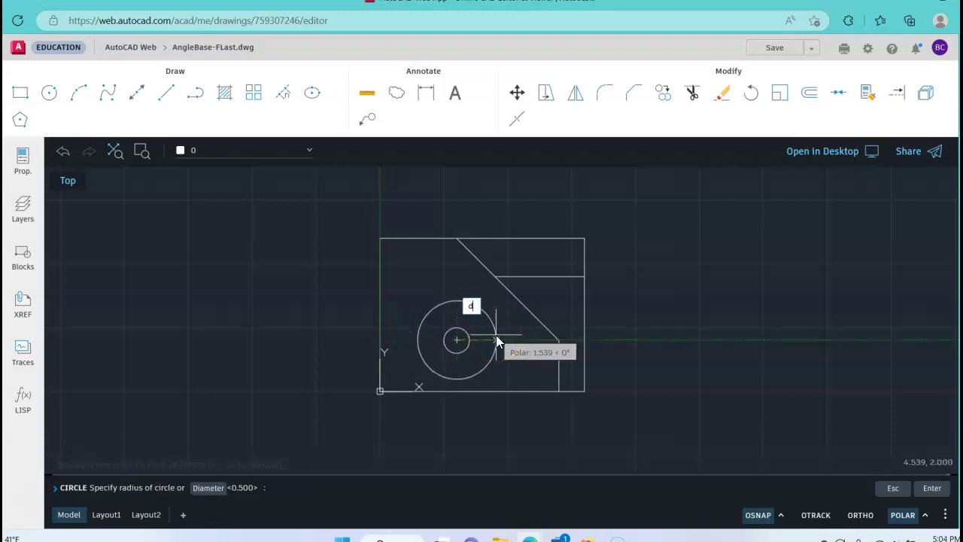
text(d)
key(Return)
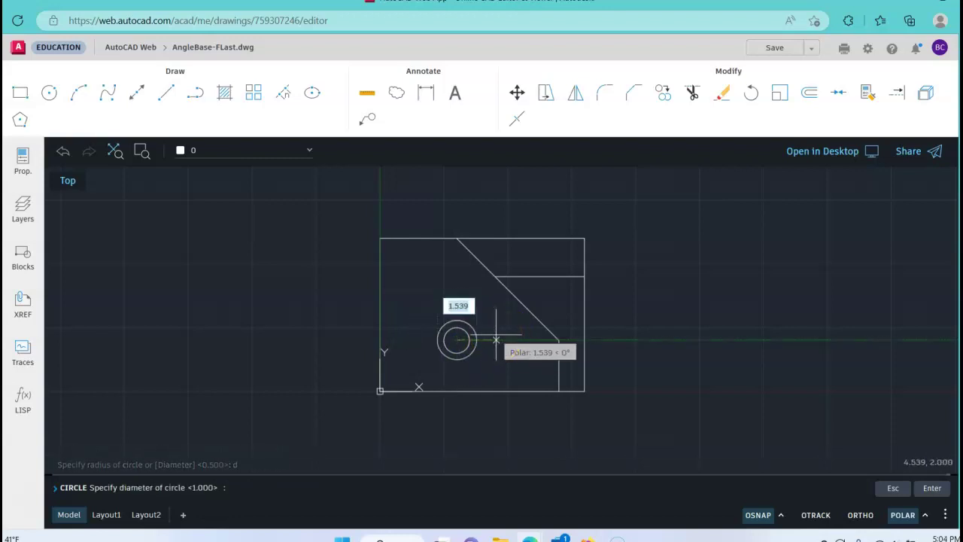
text(2)
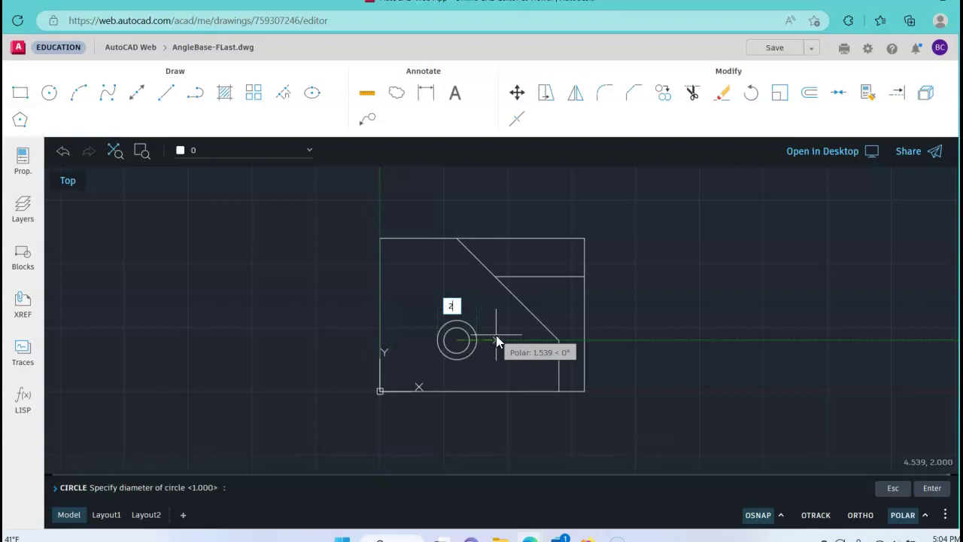
key(Return)
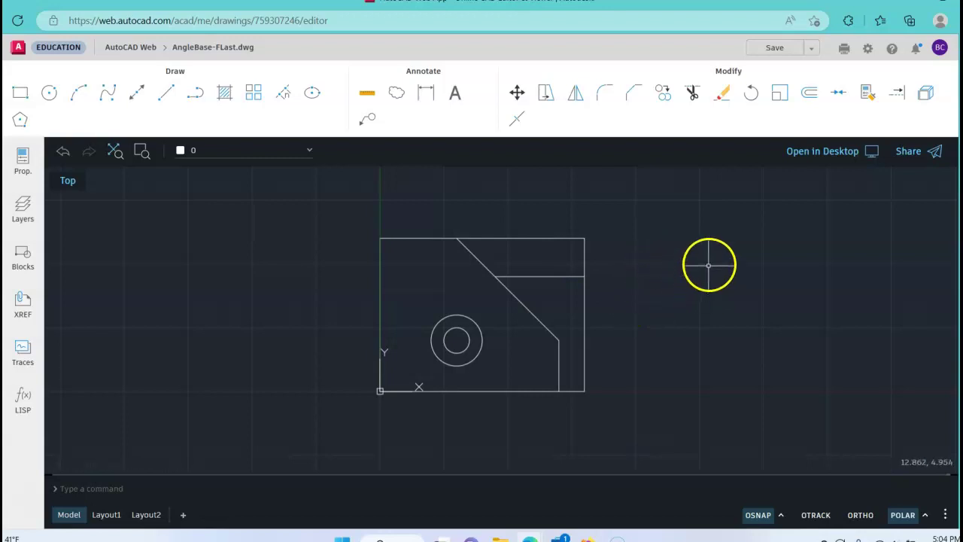
- Save AngleBase-FLast.dwg and return to the AutoCAD Web file list
click(775, 54)
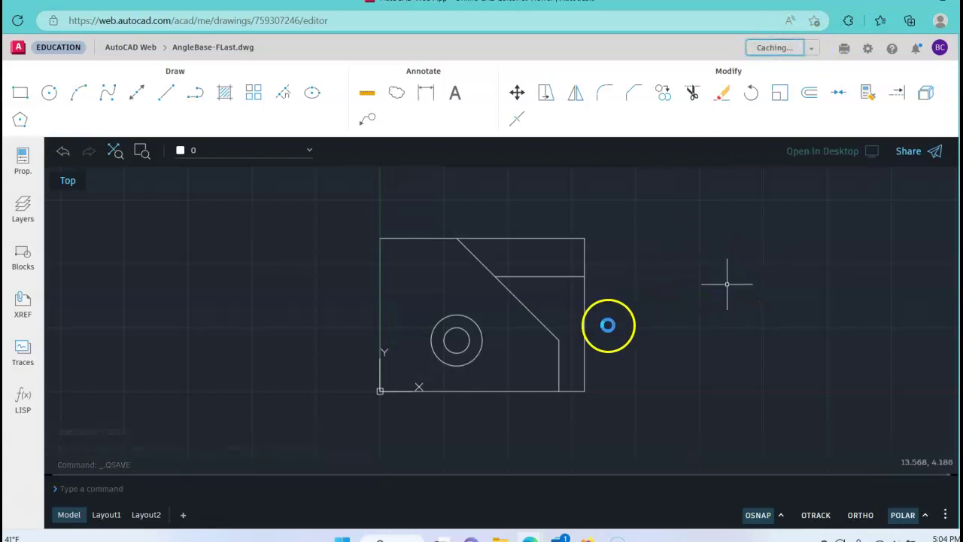
click(775, 50)
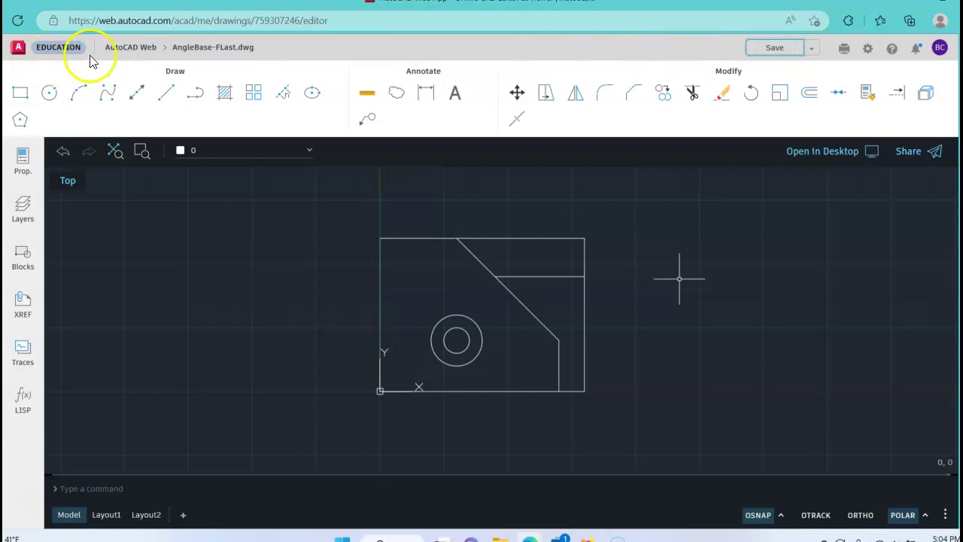
click(134, 48)
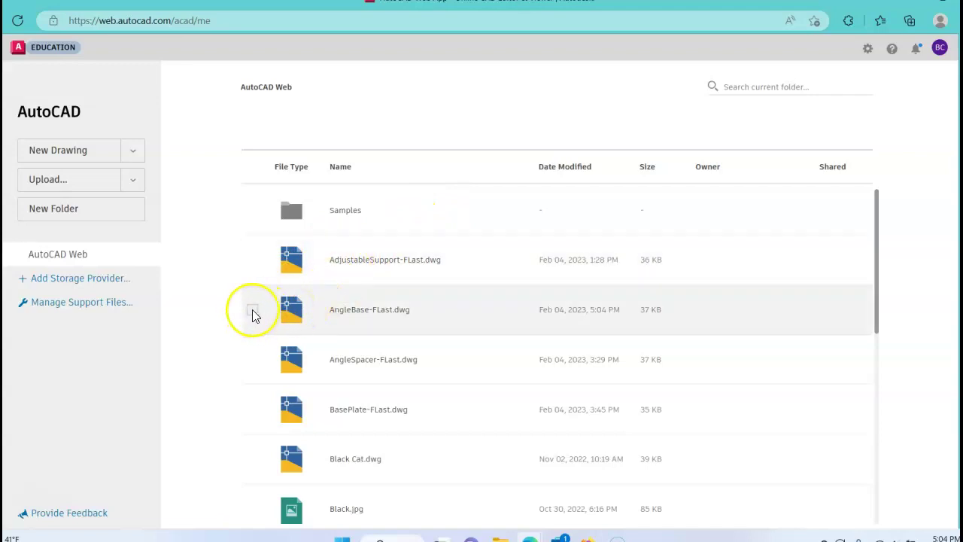
- Select AngleBase-FLast.dwg in the file list and download it
click(252, 309)
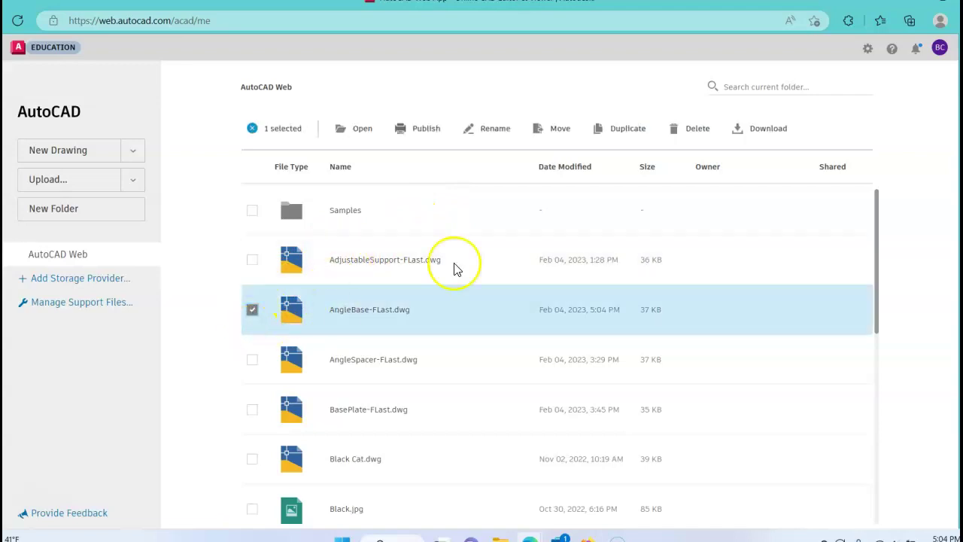
click(764, 130)
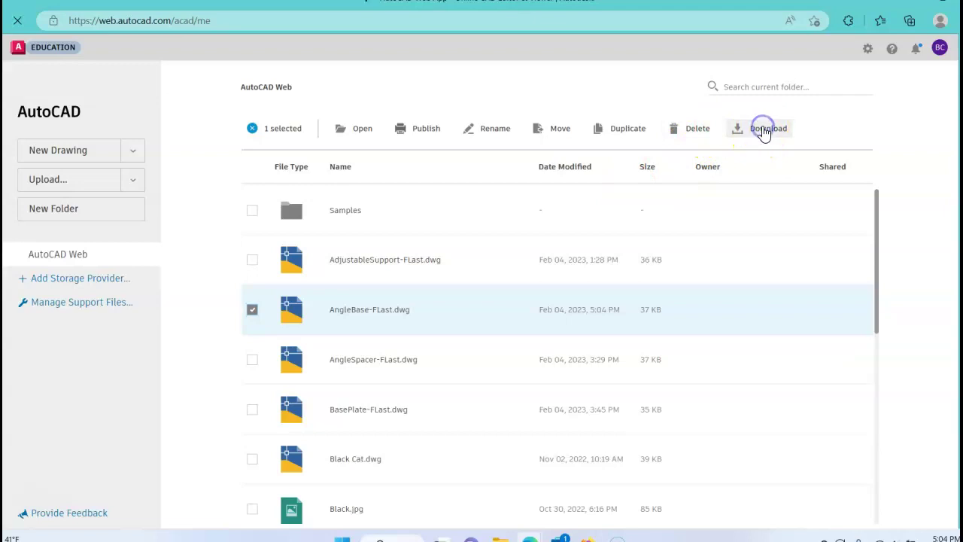